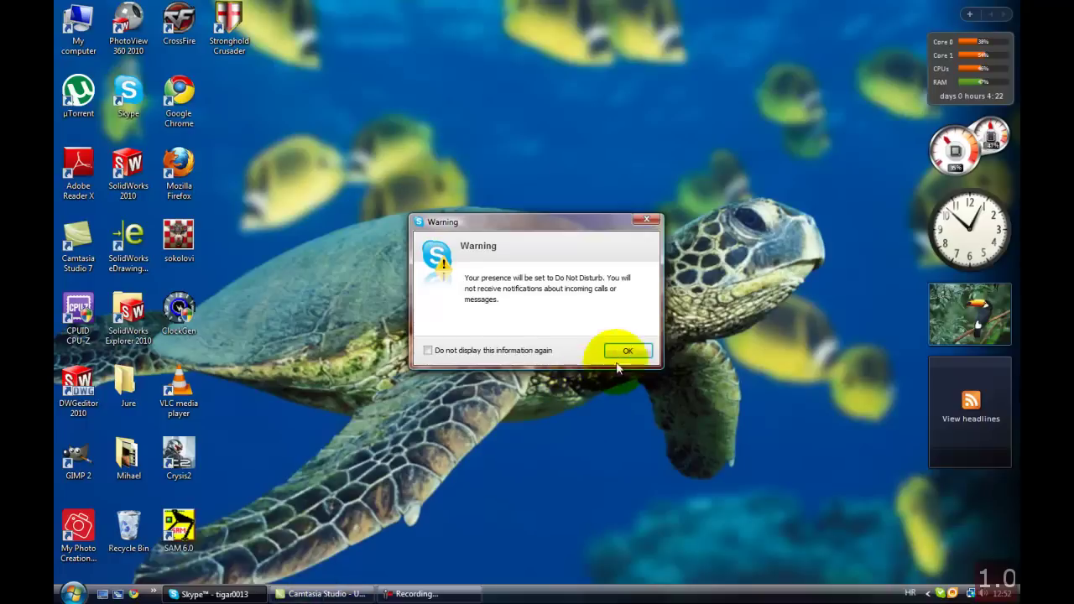
Dismiss the Skype window and show the Connection preferences of µTorrent
{"action": "right_click", "coordinate": [231, 595]}
{"action": "left_click", "coordinate": [249, 594]}
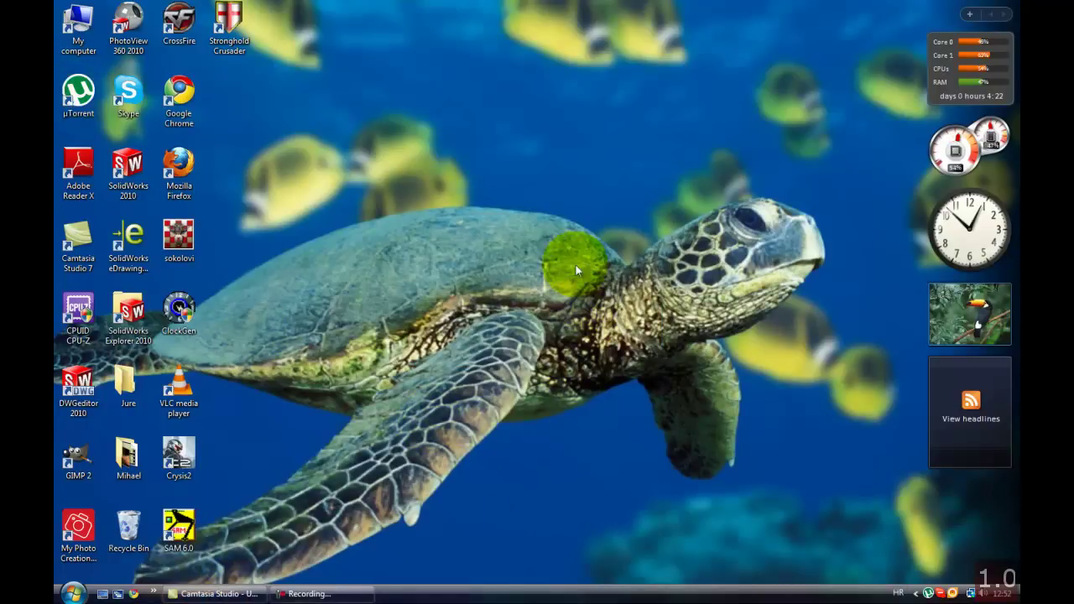
{"action": "left_click", "coordinate": [929, 594]}
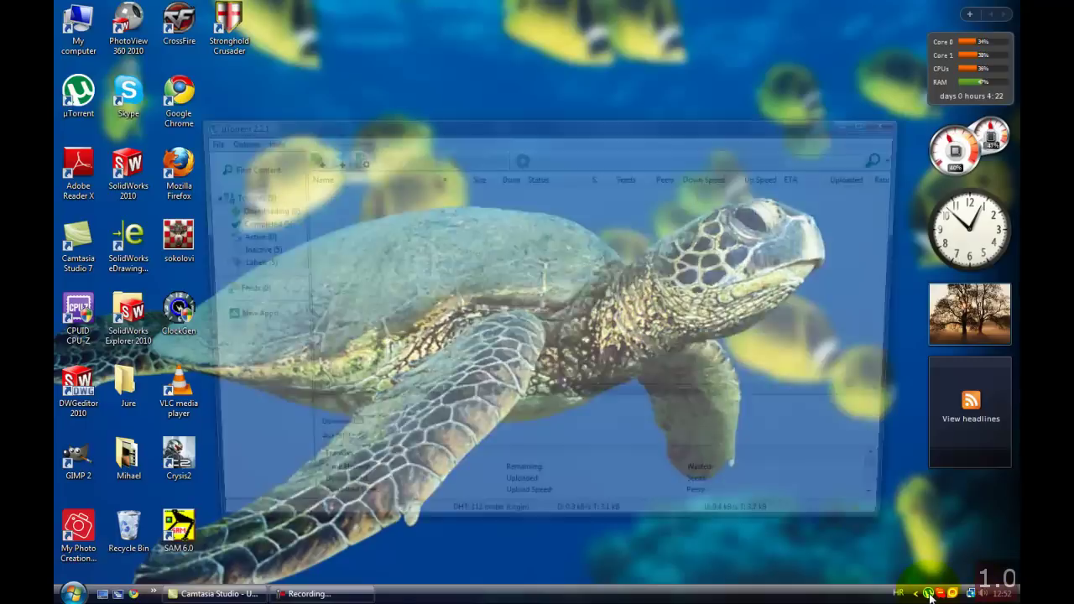
{"action": "left_click", "coordinate": [236, 142]}
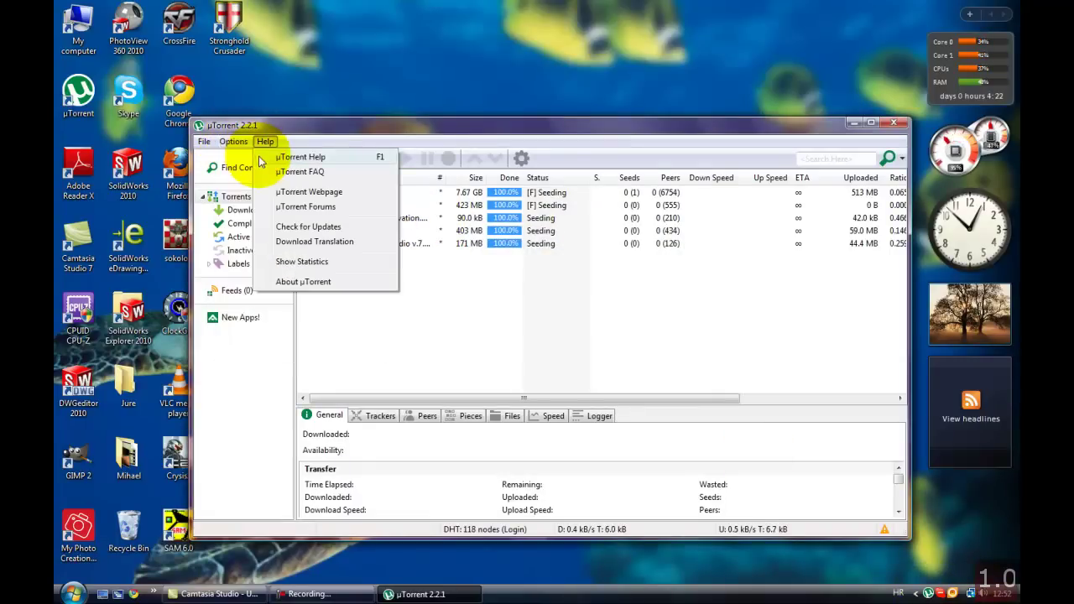
{"action": "left_click", "coordinate": [252, 157]}
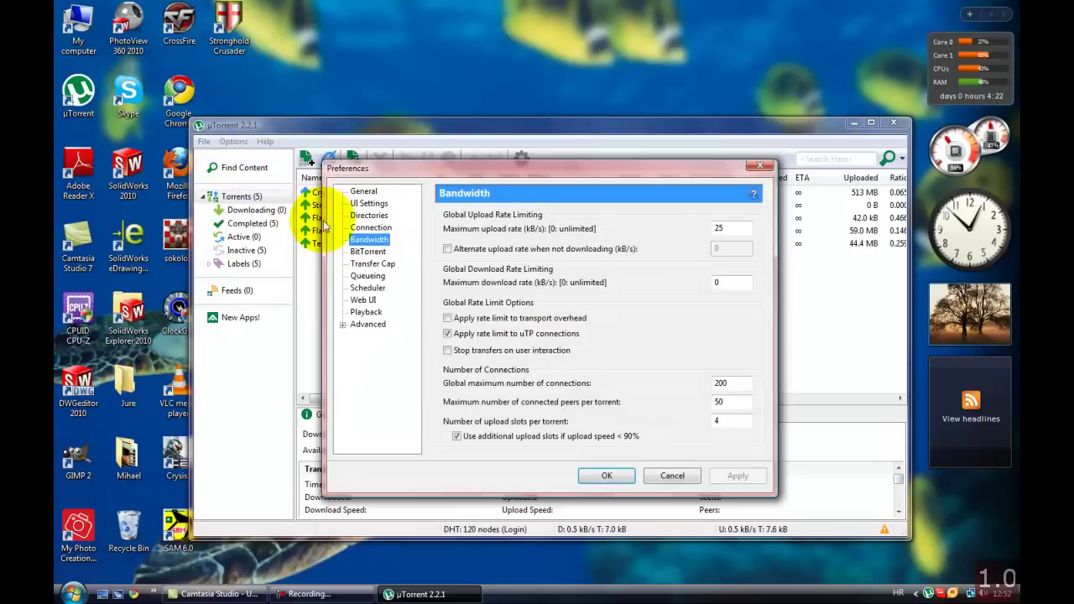
{"action": "left_click", "coordinate": [366, 228]}
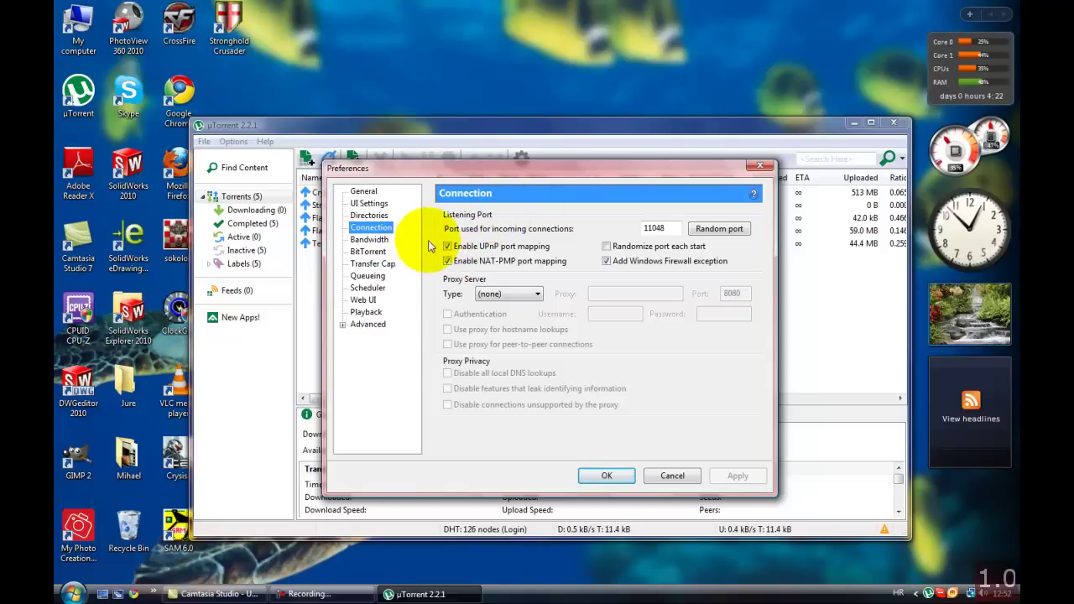
Copy the port number used for incoming connections, and close the preferences and the µTorrent window
{"action": "double_click", "coordinate": [653, 227]}
{"action": "right_click", "coordinate": [651, 230]}
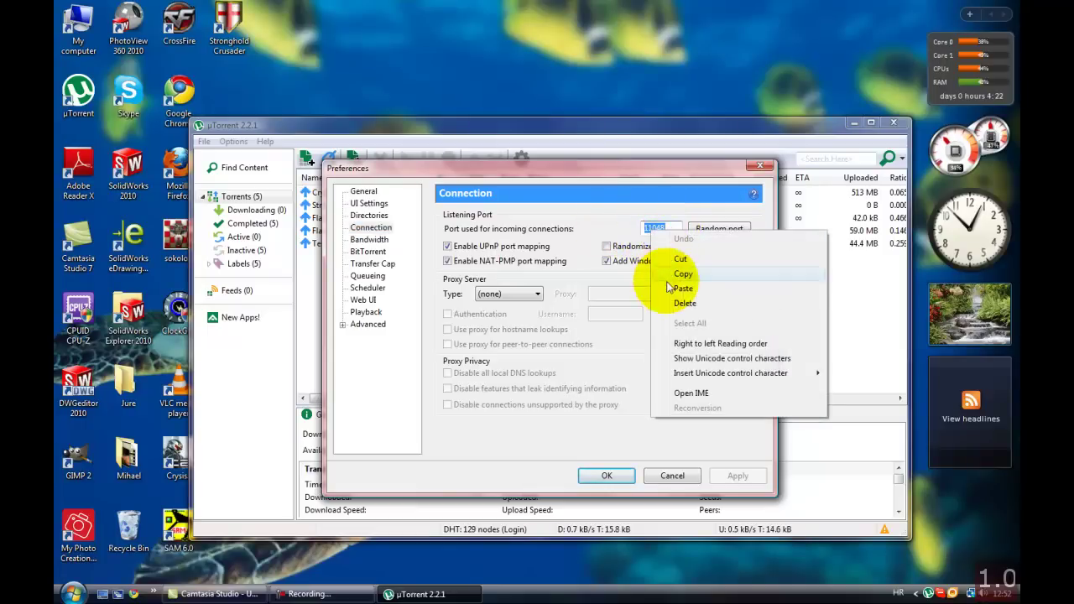
{"action": "left_click", "coordinate": [681, 275]}
{"action": "left_click", "coordinate": [760, 167]}
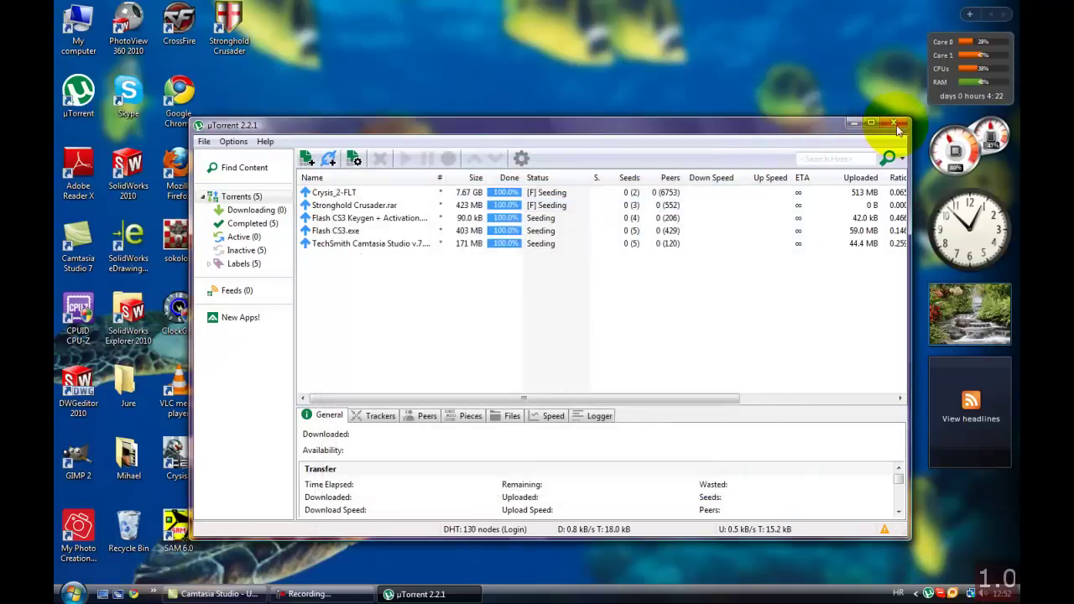
{"action": "left_click", "coordinate": [896, 124]}
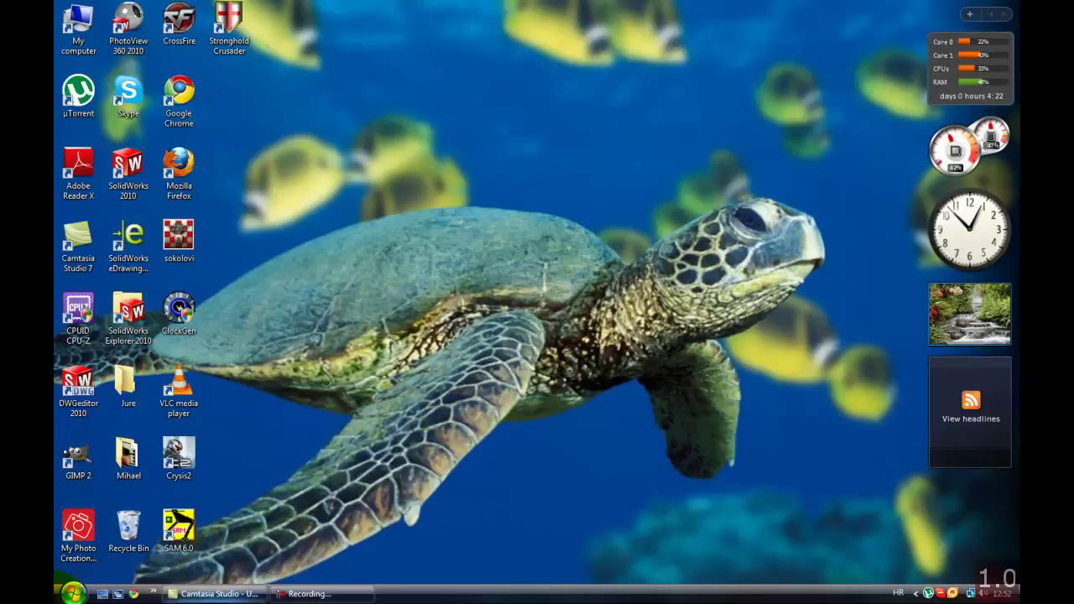
Open the list of managed network connections through the Control Panel's Network and Sharing Center
{"action": "left_click", "coordinate": [72, 593]}
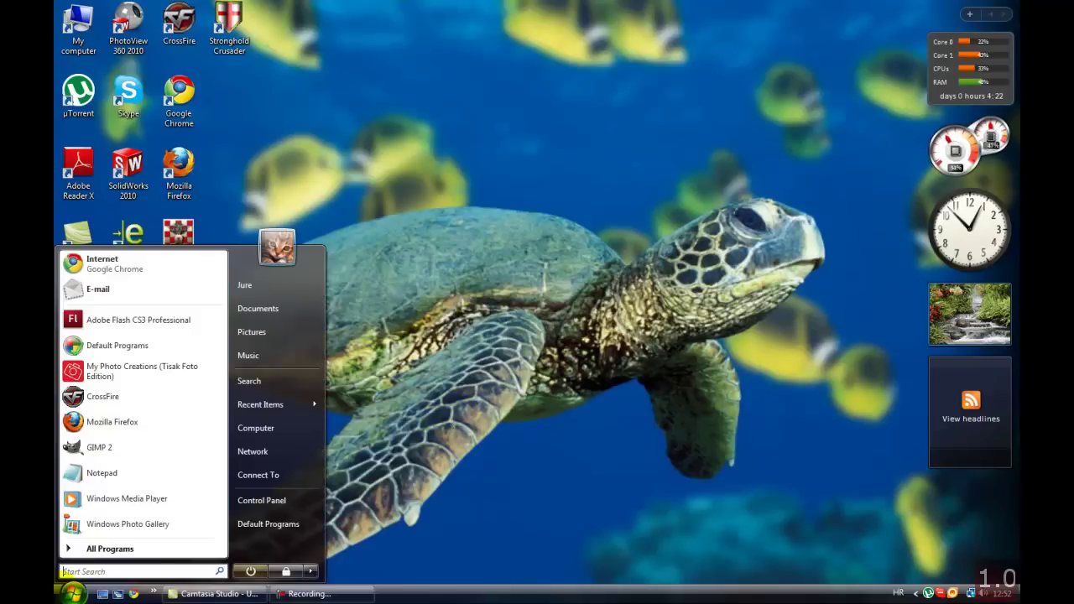
{"action": "left_click", "coordinate": [285, 501]}
{"action": "left_click_drag", "start_coordinate": [369, 191], "coordinate": [514, 88]}
{"action": "left_click_drag", "start_coordinate": [721, 260], "coordinate": [720, 307]}
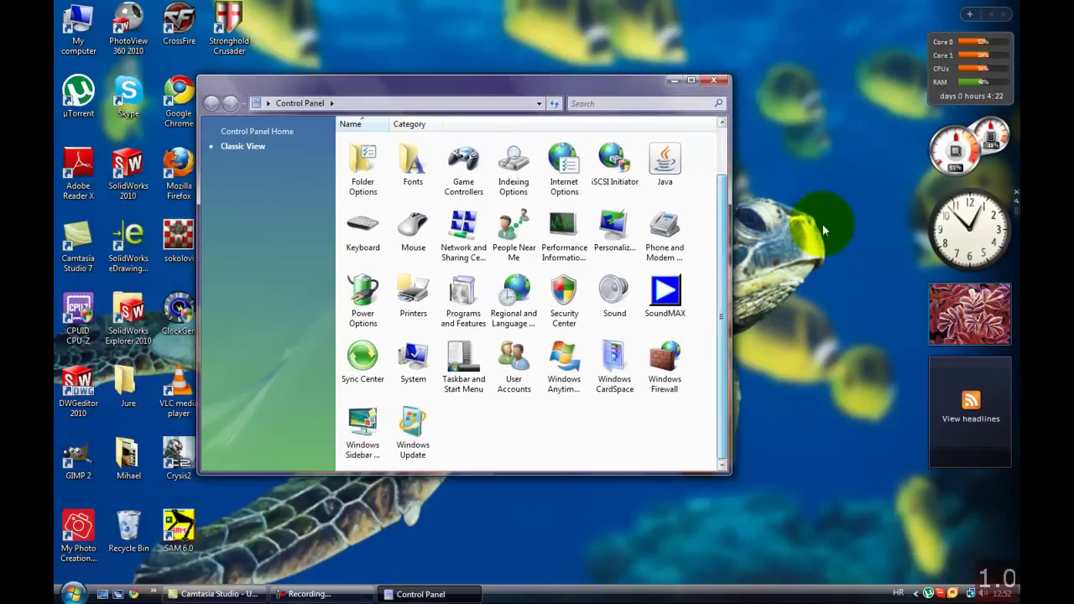
{"action": "double_click", "coordinate": [464, 235]}
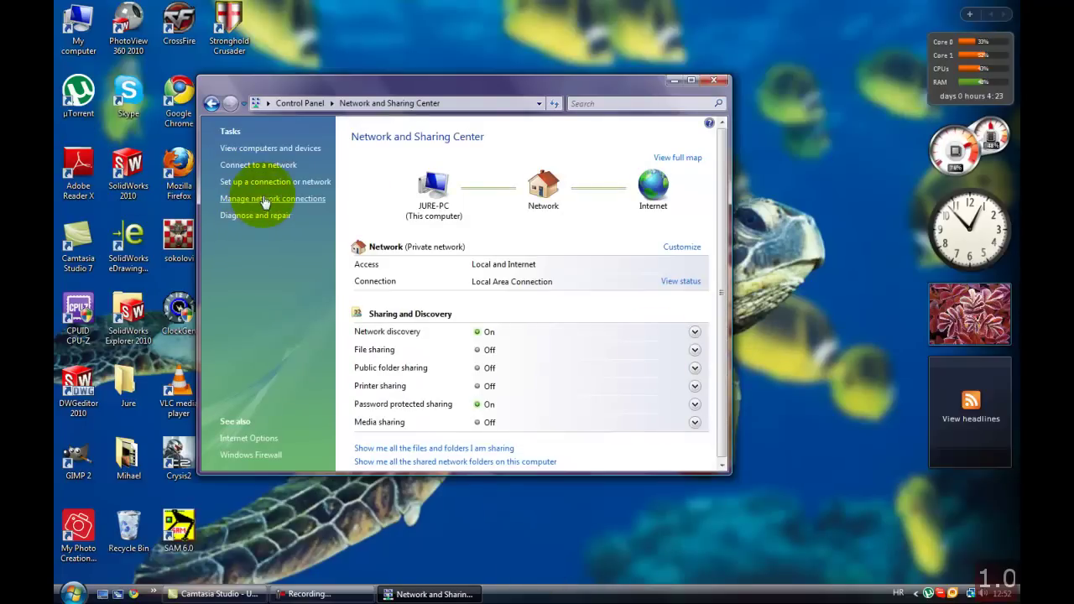
{"action": "left_click", "coordinate": [265, 199]}
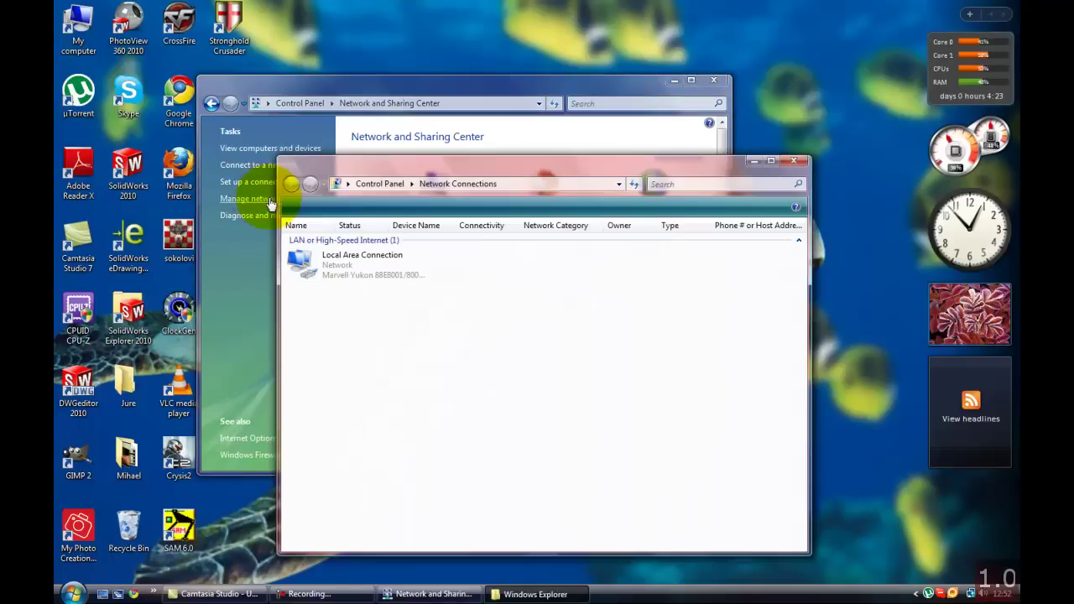
{"action": "right_click", "coordinate": [365, 277]}
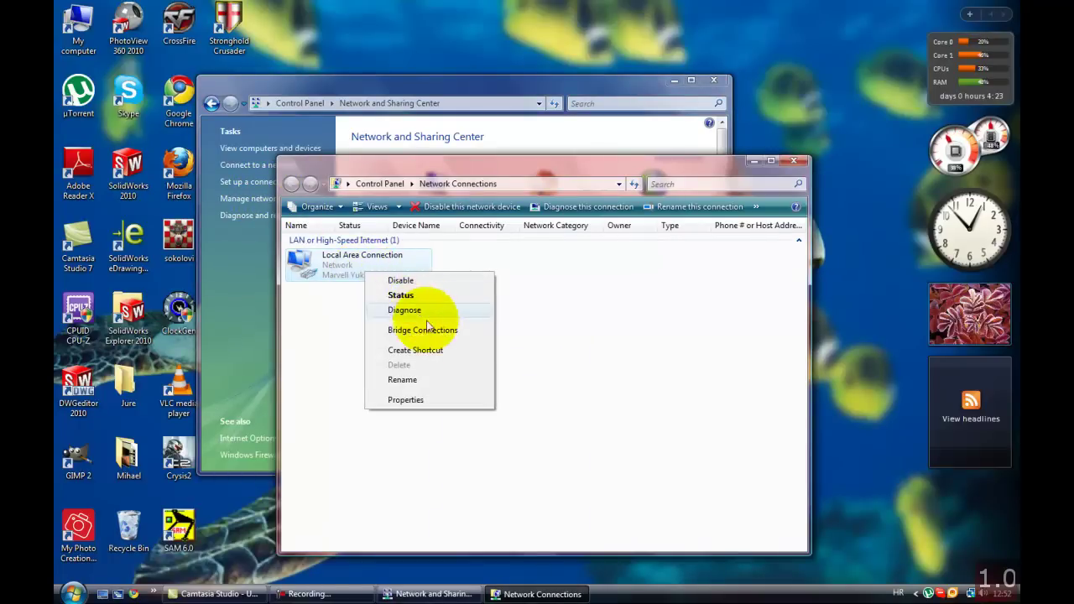
{"action": "left_click", "coordinate": [406, 399]}
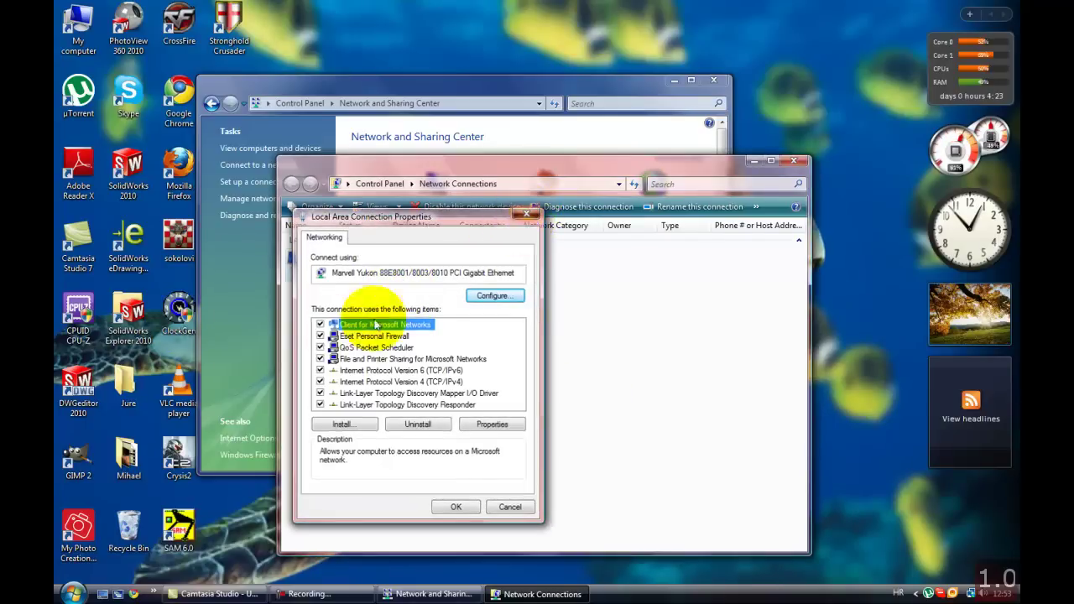
{"action": "key", "text": "Escape"}
Examine the Local Area Connection's details for the IPv4 address and default gateway, and close all the network windows
{"action": "double_click", "coordinate": [328, 277]}
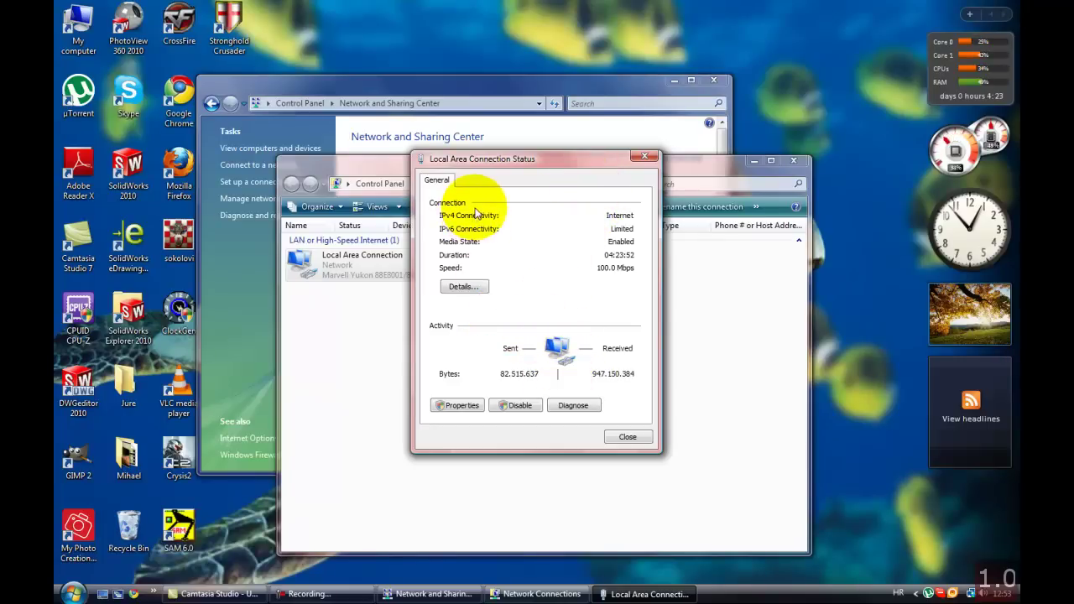
{"action": "left_click", "coordinate": [464, 287]}
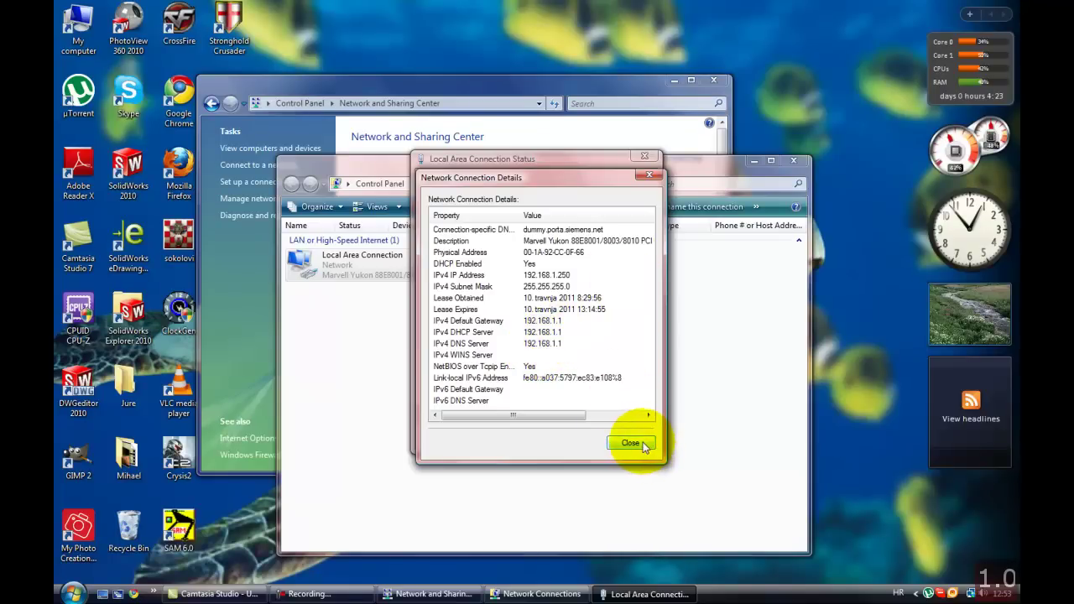
{"action": "left_click", "coordinate": [266, 83]}
{"action": "left_click_drag", "start_coordinate": [266, 83], "coordinate": [530, 74]}
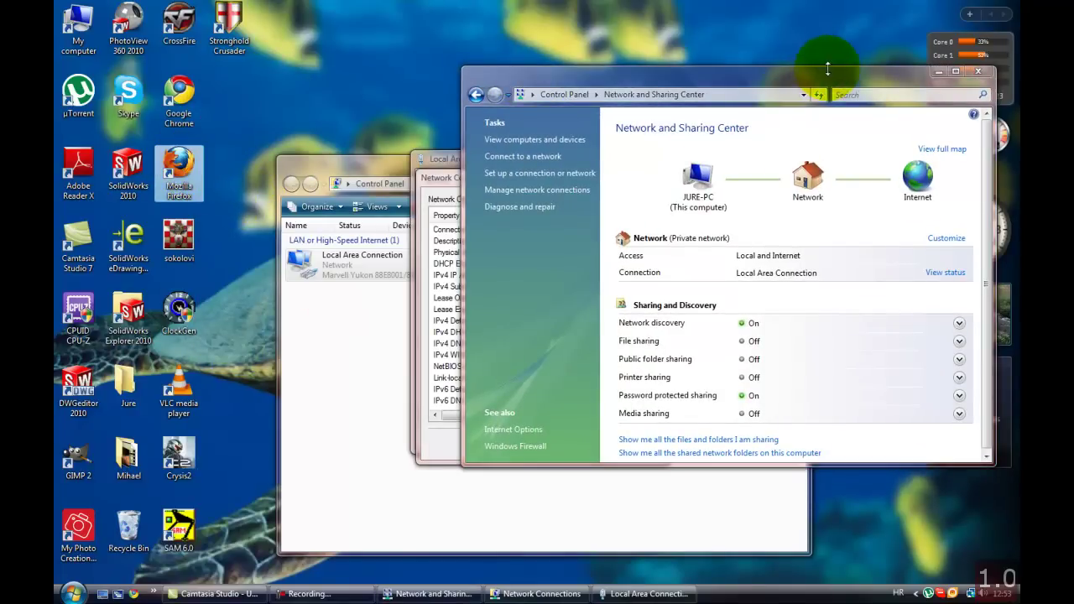
{"action": "left_click_drag", "start_coordinate": [835, 78], "coordinate": [625, 96]}
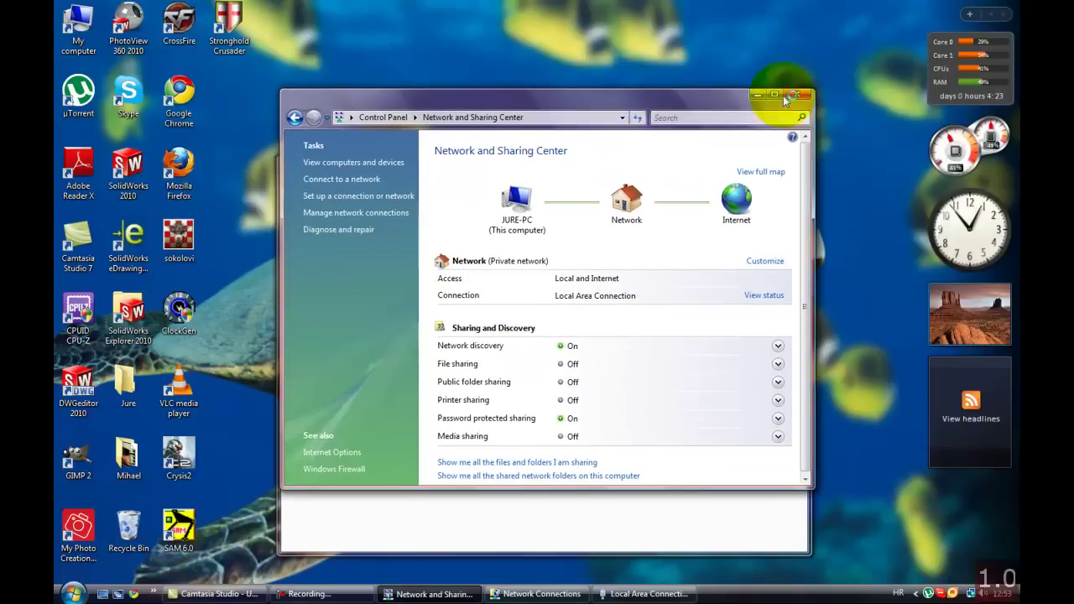
{"action": "left_click", "coordinate": [798, 95]}
{"action": "left_click", "coordinate": [648, 175]}
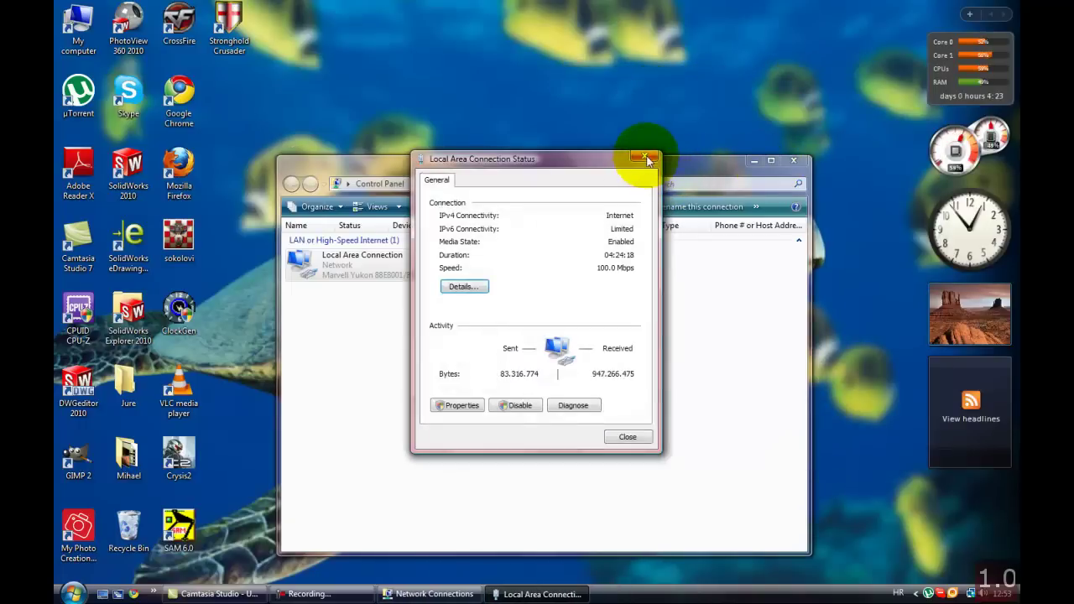
{"action": "left_click", "coordinate": [644, 156]}
{"action": "left_click", "coordinate": [793, 159]}
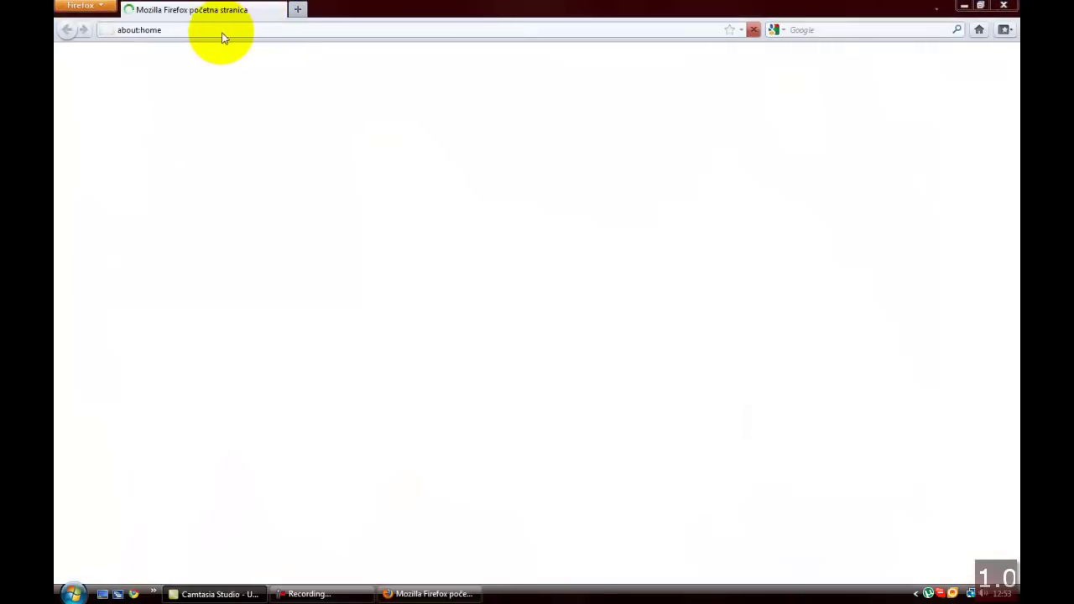
Load the router's login page at 192.168.1.1 in Firefox
{"action": "left_click", "coordinate": [125, 29]}
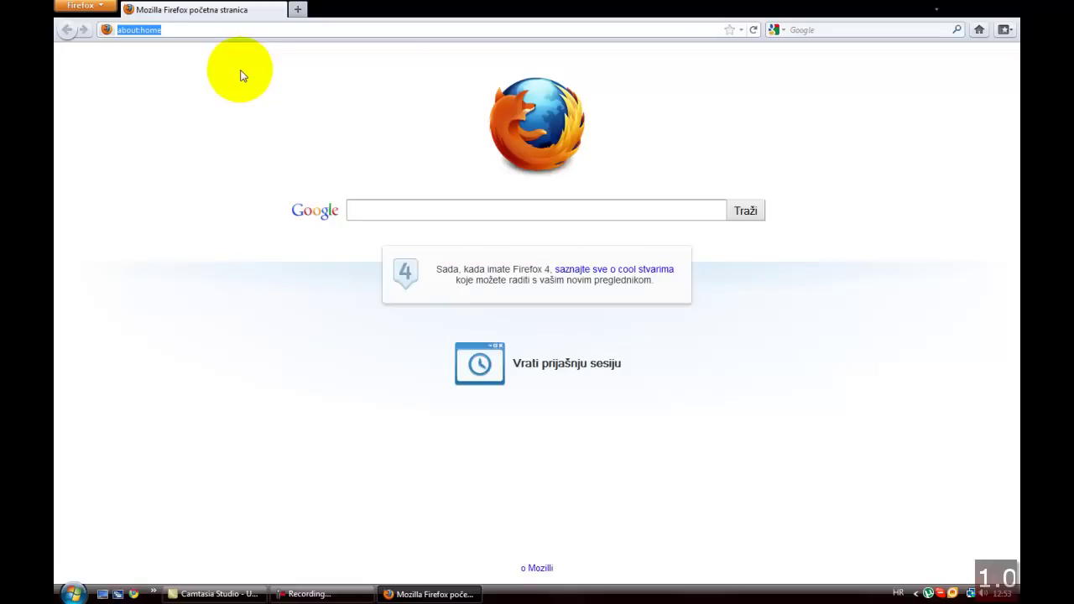
{"action": "type", "text": "192.168."}
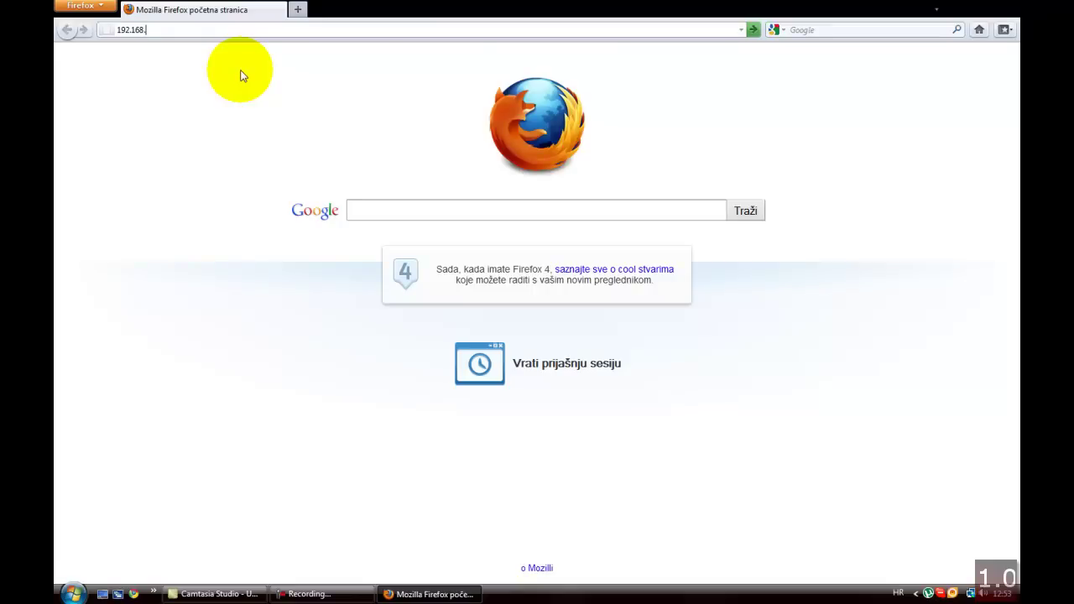
{"action": "type", "text": "1.1"}
{"action": "key", "text": "Return"}
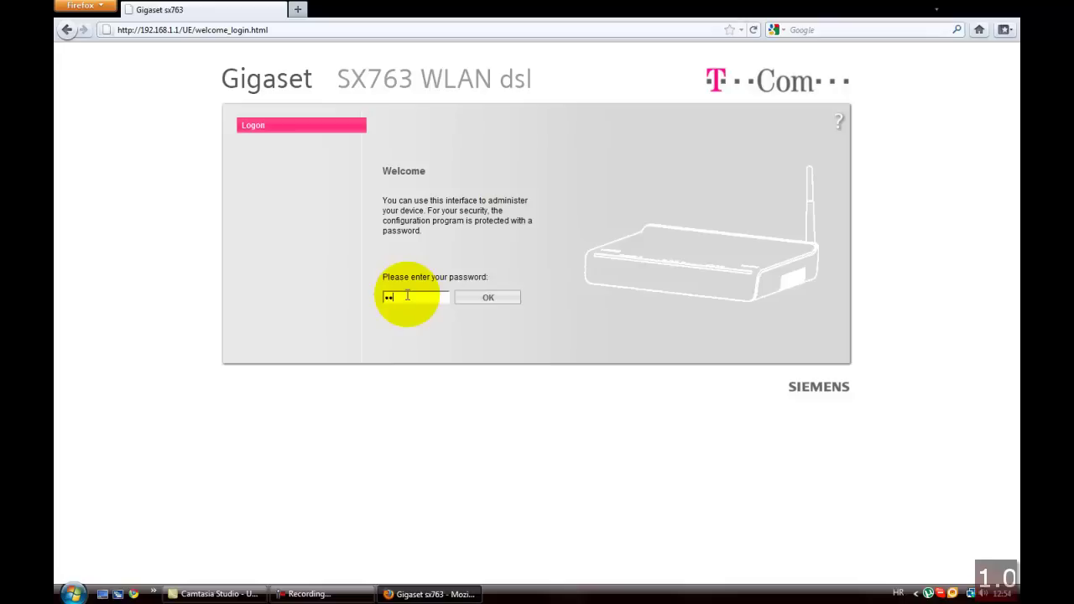
Log in to the router with its password, dismissing the offer to save it and the security advice
{"action": "key", "text": "Return"}
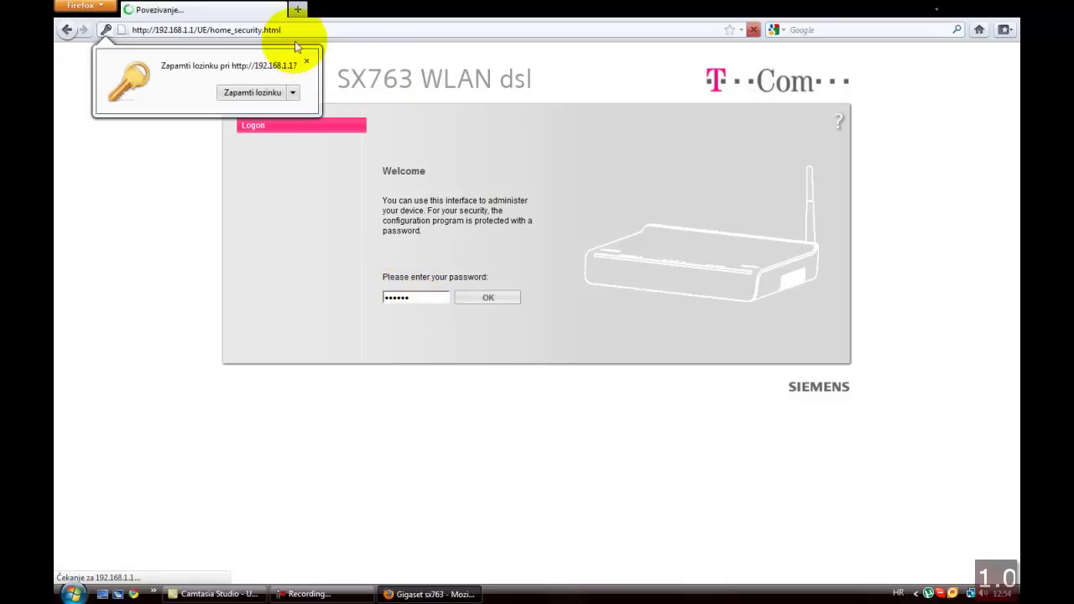
{"action": "left_click", "coordinate": [307, 65]}
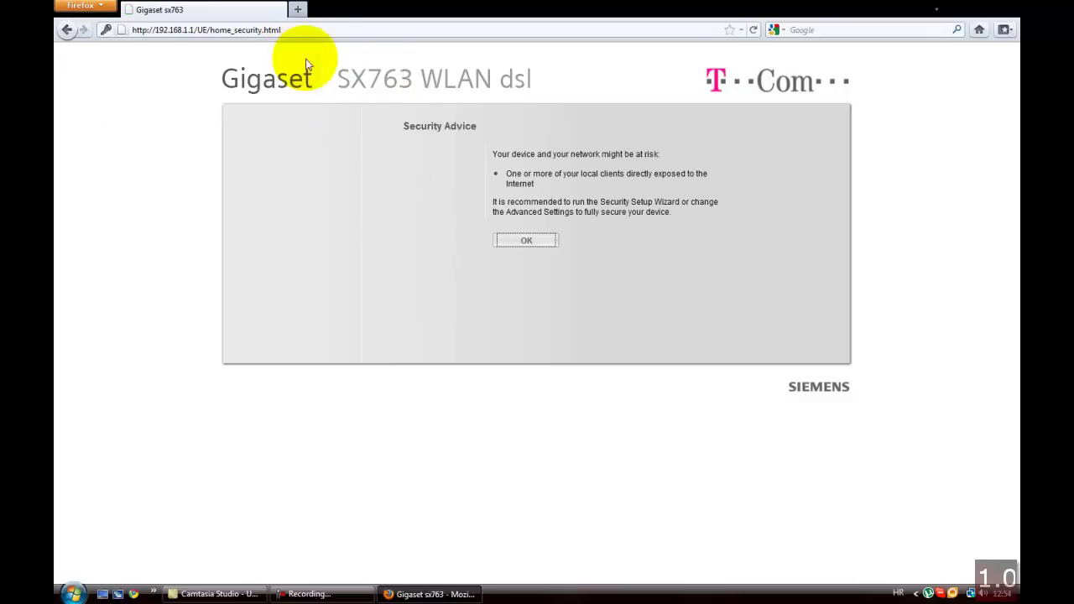
{"action": "left_click", "coordinate": [523, 242]}
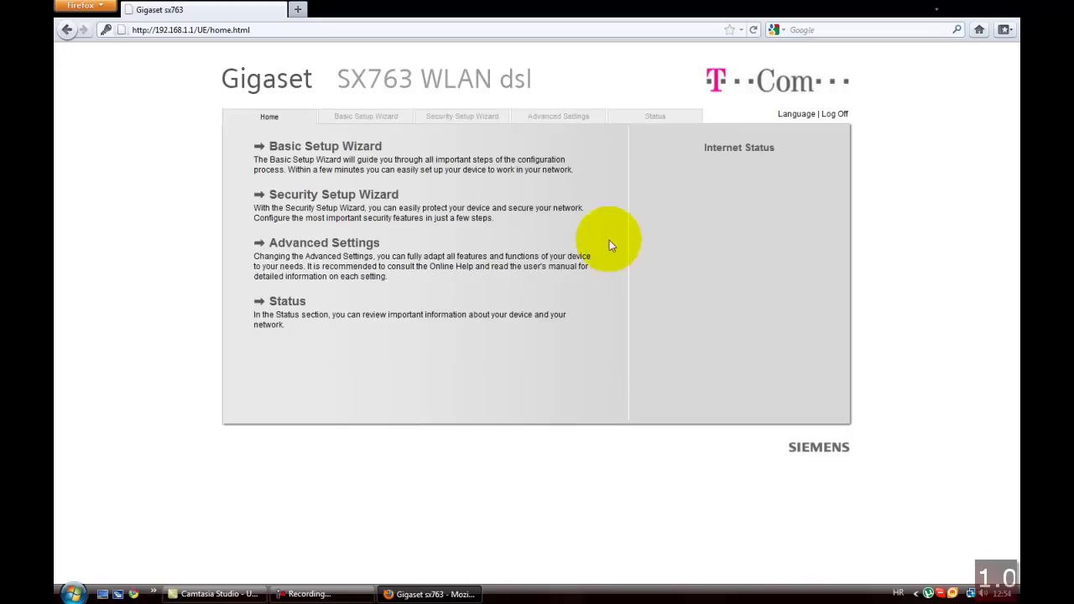
Open the Port Forwarding page under the Internet address translation (NAT) section of the advanced settings
{"action": "left_click", "coordinate": [554, 119]}
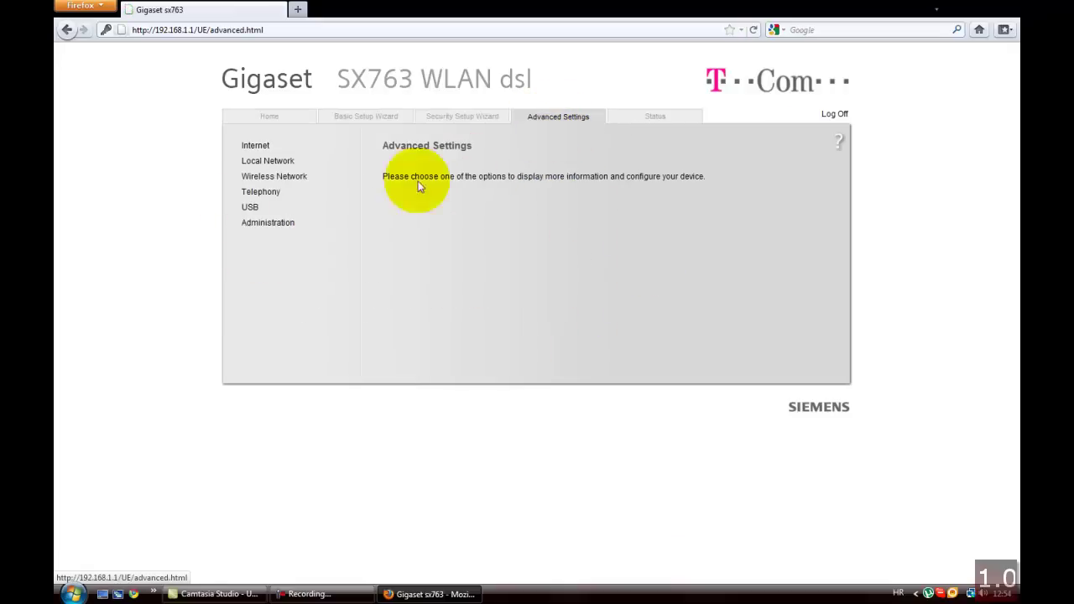
{"action": "left_click", "coordinate": [257, 153]}
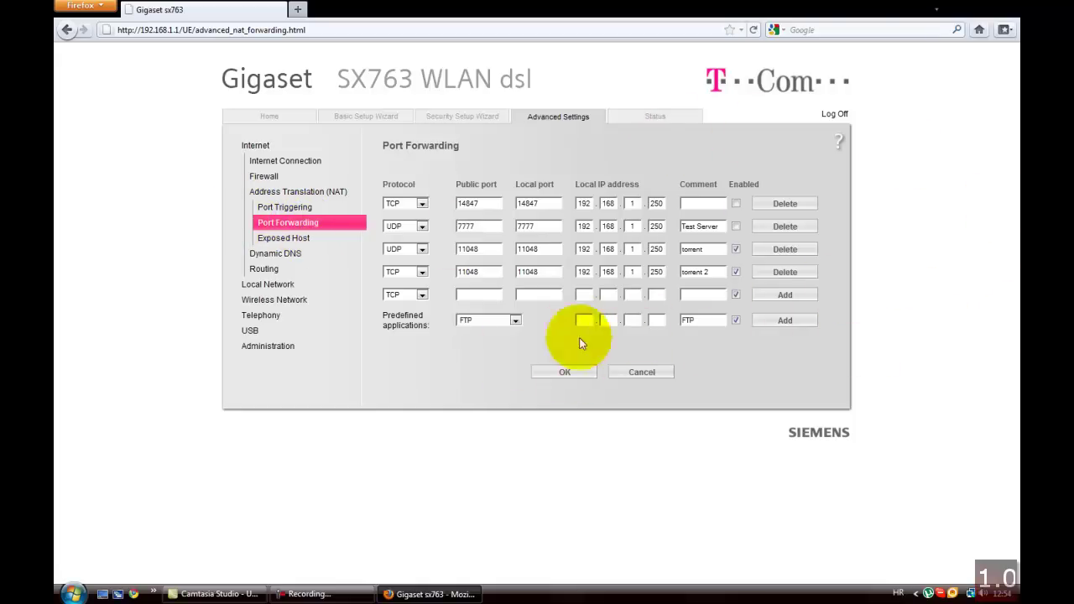
Paste the copied port 11048 as the public port of the empty TCP rule and clear it again
{"action": "right_click", "coordinate": [487, 295]}
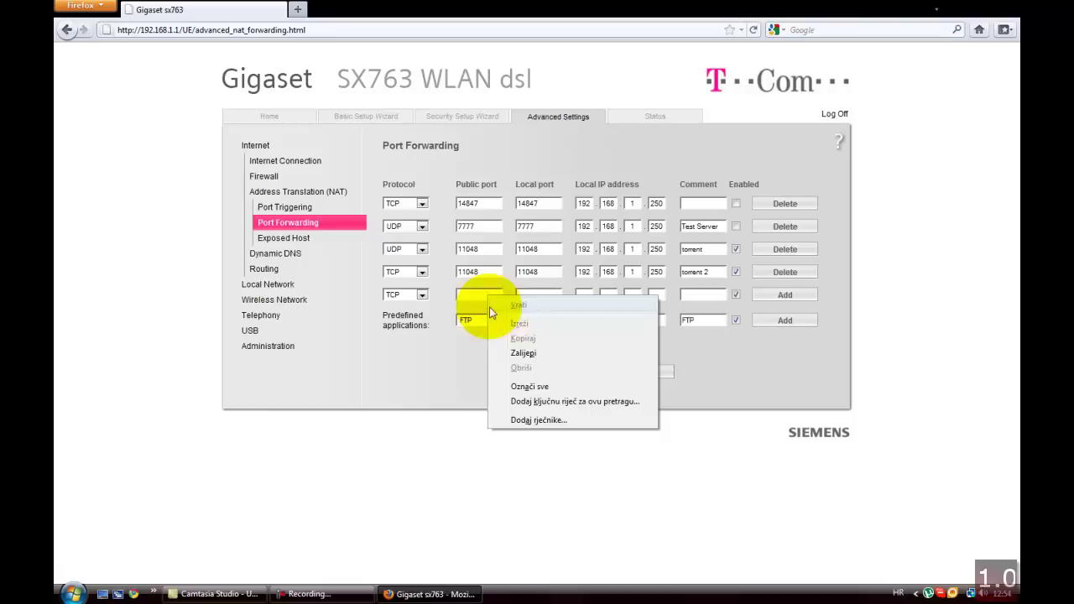
{"action": "left_click", "coordinate": [515, 351]}
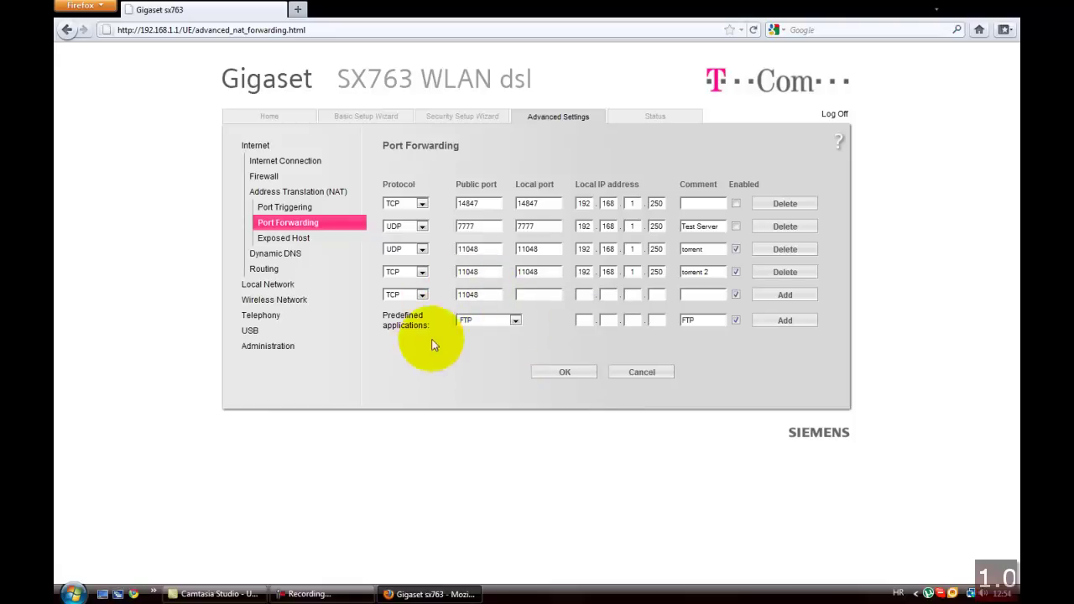
{"action": "left_click_drag", "start_coordinate": [480, 295], "coordinate": [392, 312]}
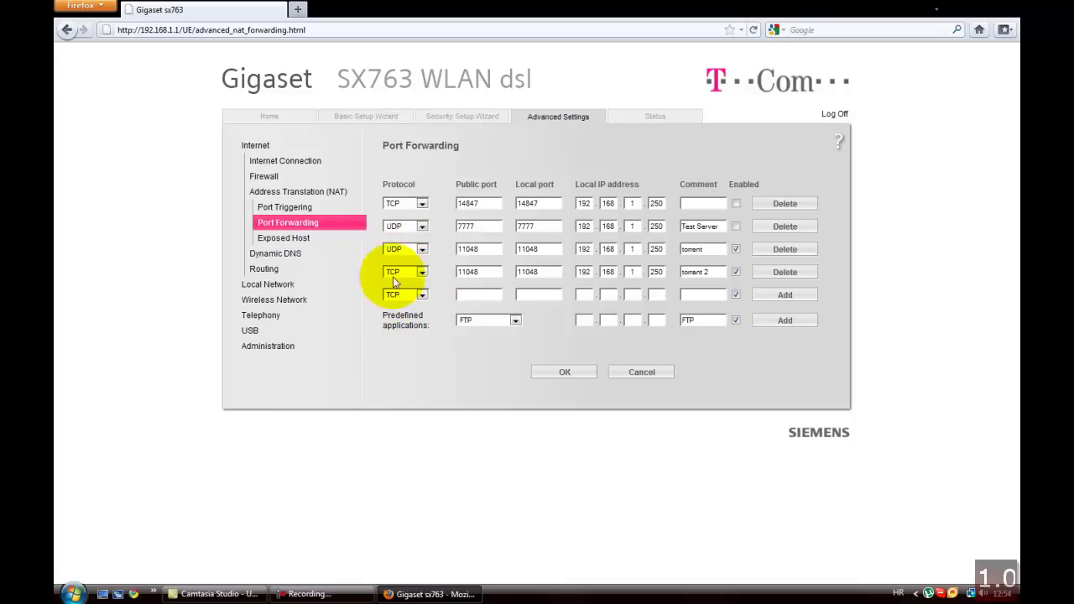
{"action": "double_click", "coordinate": [577, 248]}
{"action": "left_click", "coordinate": [614, 246]}
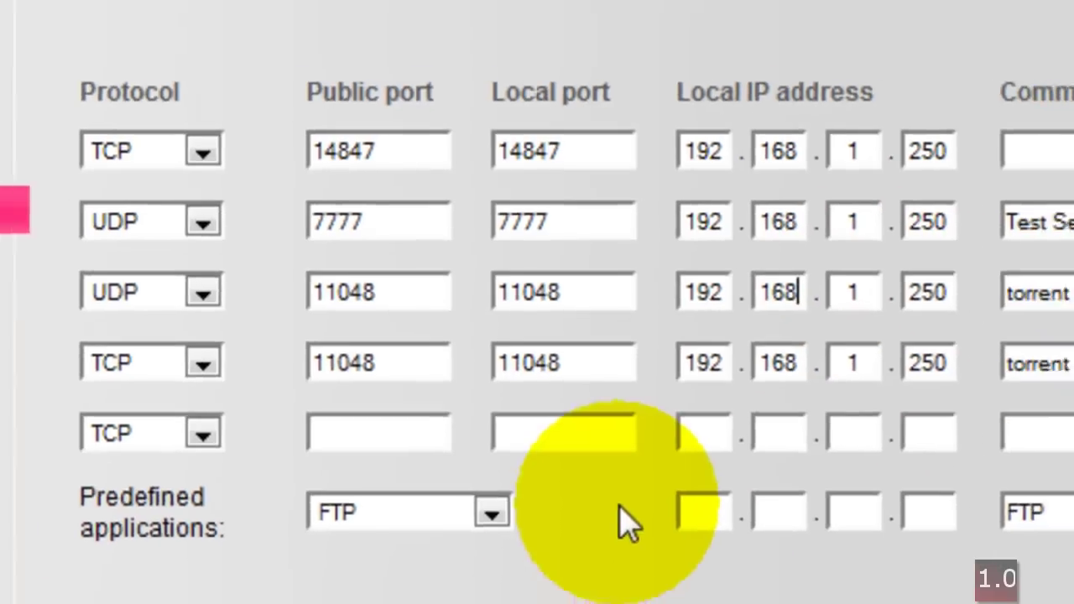
Open the computer's network connections list through the Network and Sharing Center in Control Panel
{"action": "left_click", "coordinate": [51, 601]}
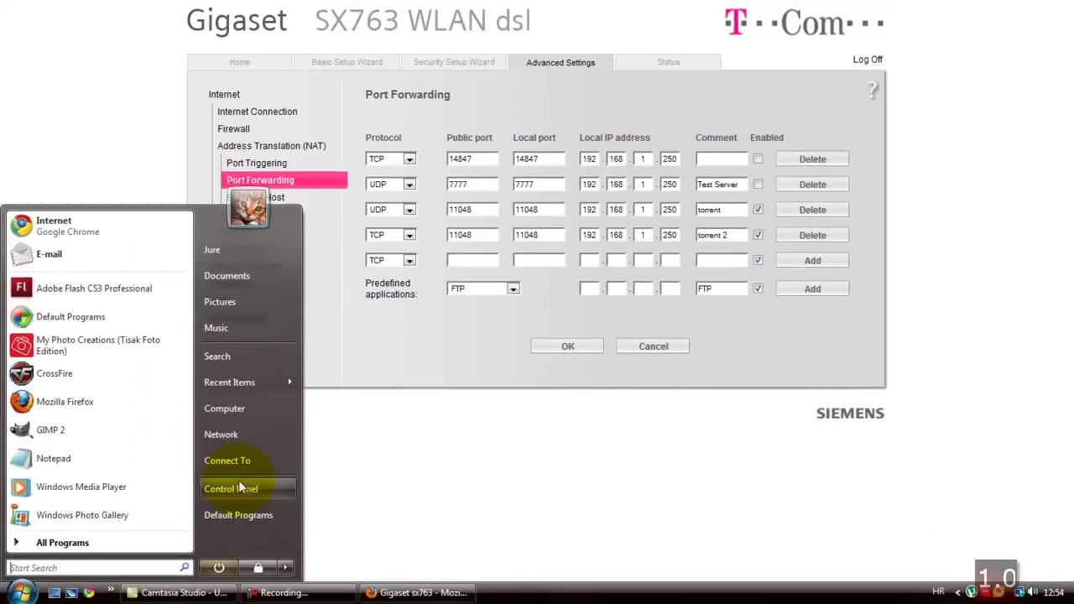
{"action": "left_click", "coordinate": [239, 487]}
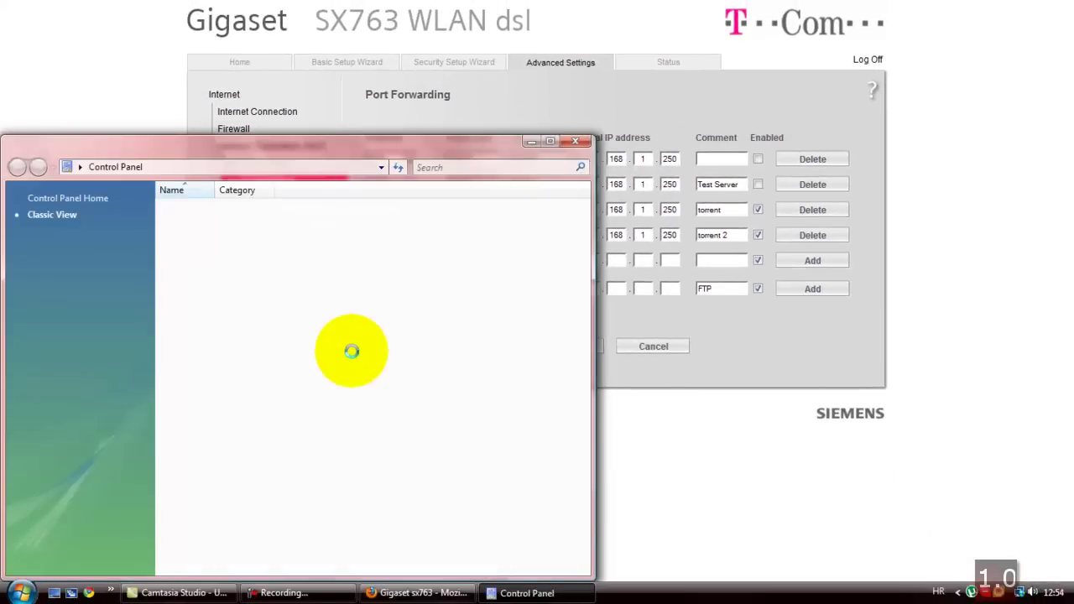
{"action": "double_click", "coordinate": [299, 387]}
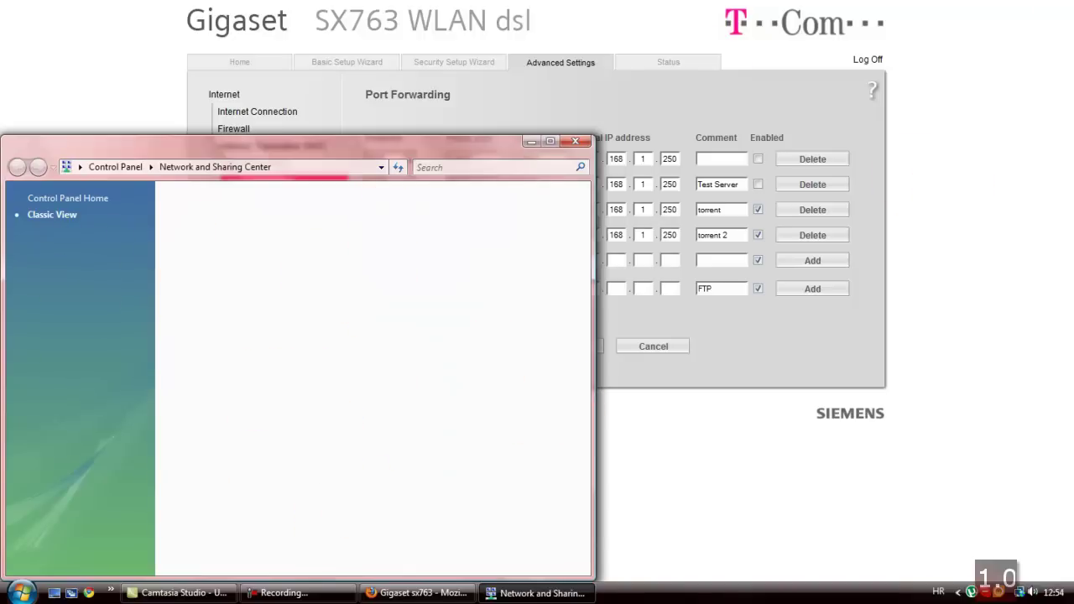
{"action": "left_click", "coordinate": [84, 273]}
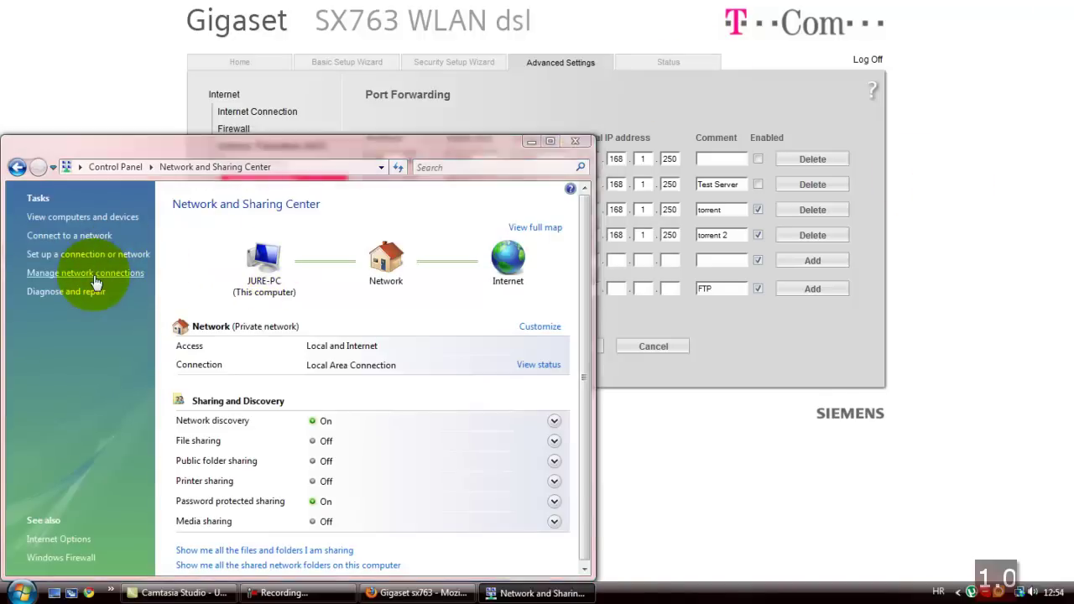
Open the network connection details of the Local Area Connection and look up its IPv4 IP address
{"action": "right_click", "coordinate": [327, 235]}
{"action": "double_click", "coordinate": [289, 237]}
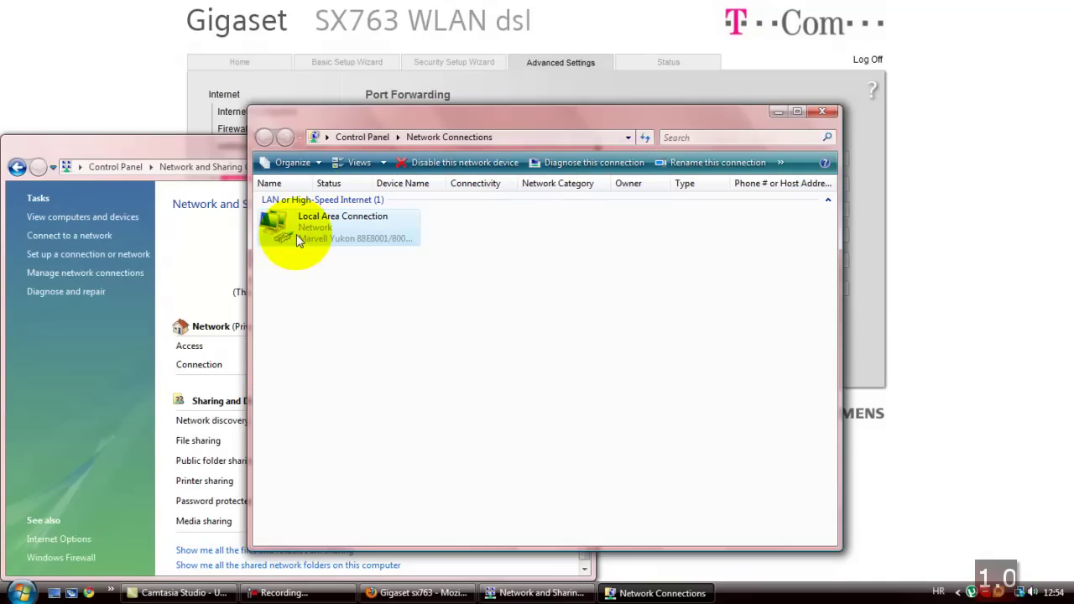
{"action": "left_click", "coordinate": [458, 252]}
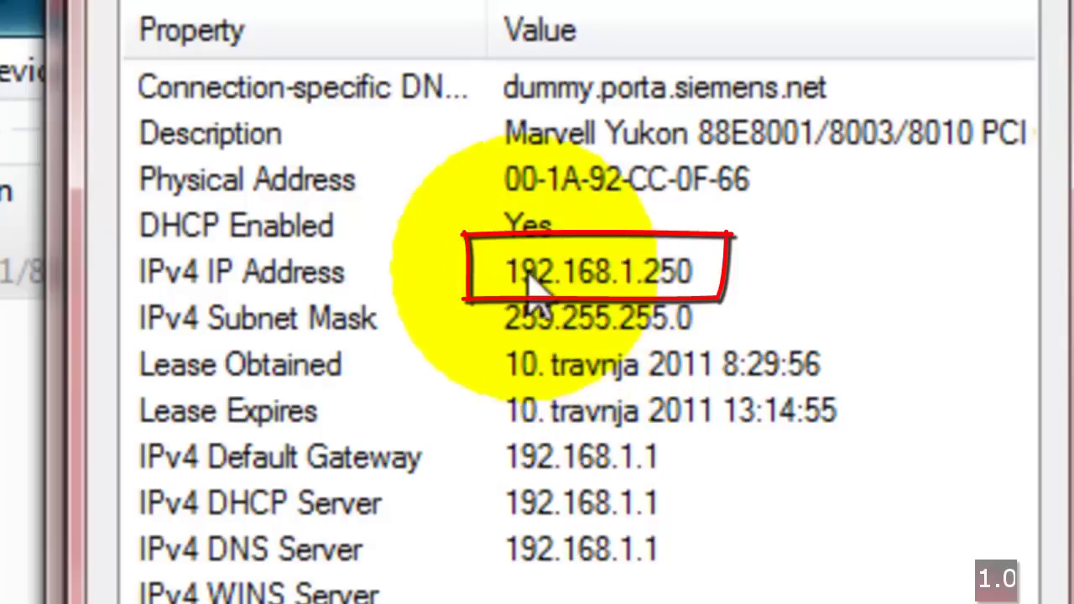
{"action": "left_click", "coordinate": [152, 279]}
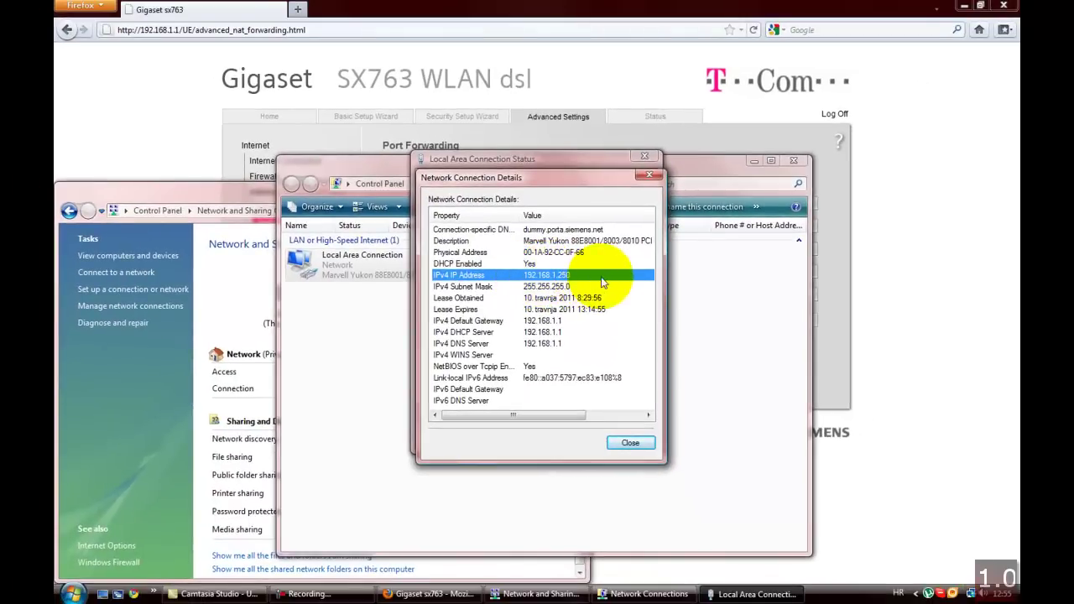
Close the Network Connections window, move the connection details aside and return to the router's Port Forwarding page in Firefox
{"action": "left_click", "coordinate": [792, 162]}
{"action": "left_click_drag", "start_coordinate": [613, 182], "coordinate": [514, 247]}
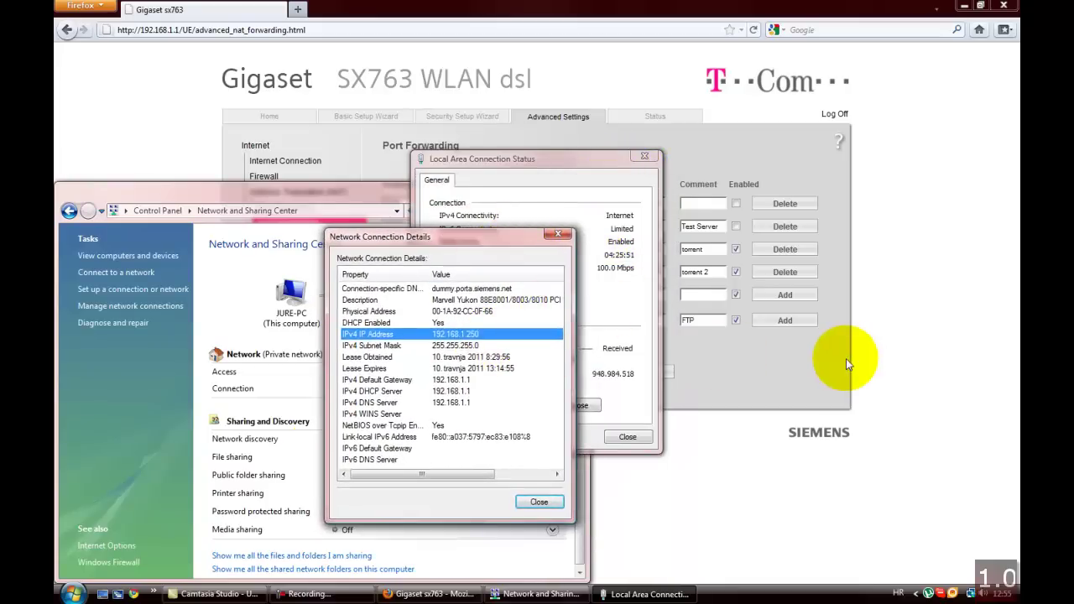
{"action": "left_click", "coordinate": [846, 358]}
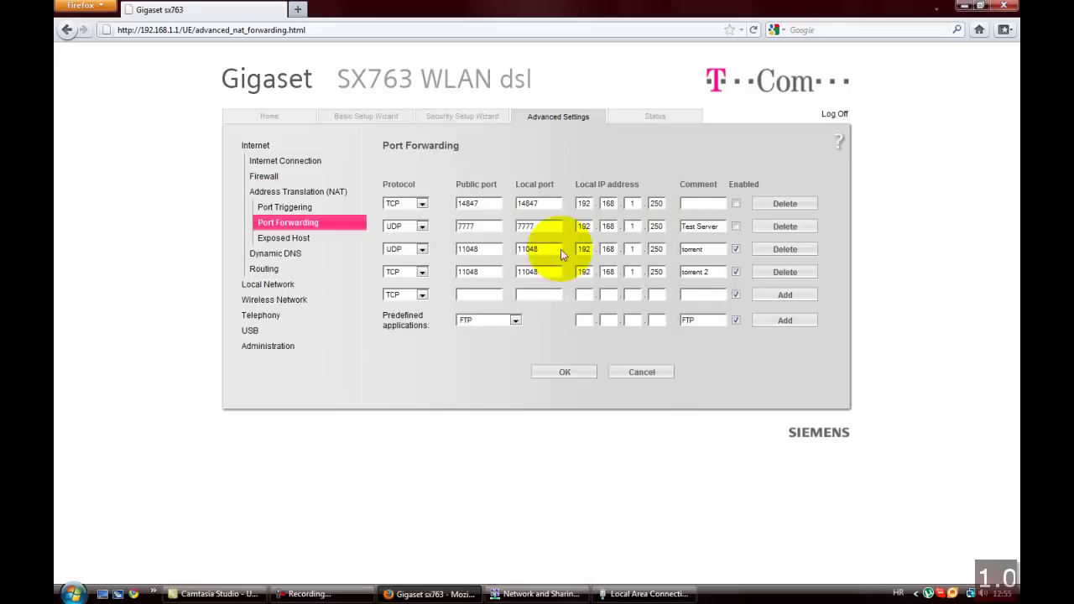
Review the comments, protocol choices and public and local ports of the two torrent forwarding rules
{"action": "double_click", "coordinate": [705, 249]}
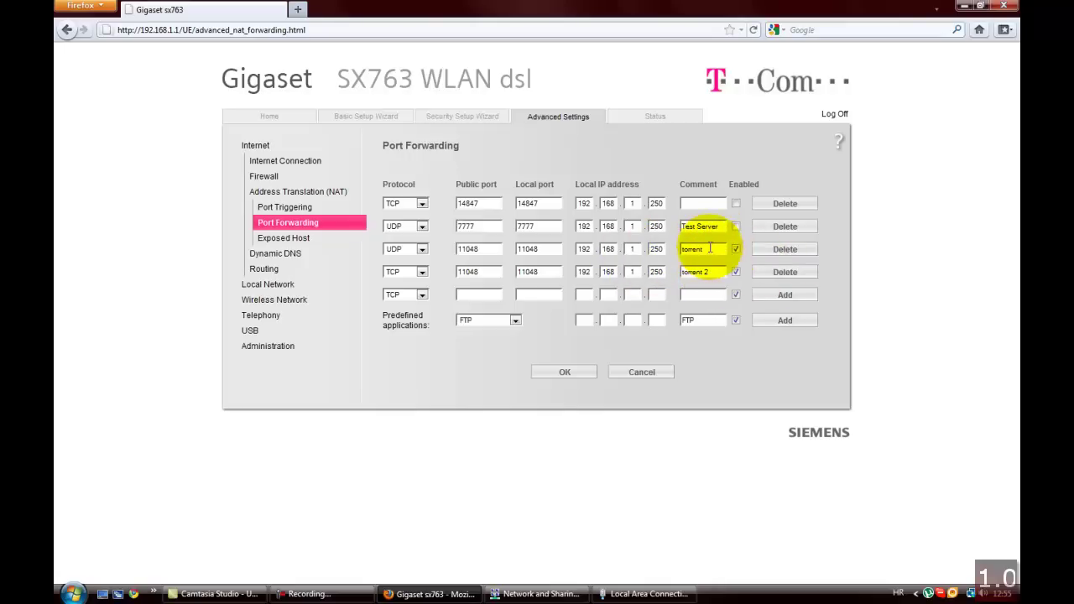
{"action": "left_click", "coordinate": [424, 250]}
{"action": "left_click", "coordinate": [422, 269]}
{"action": "left_click", "coordinate": [422, 272]}
{"action": "left_click", "coordinate": [427, 275]}
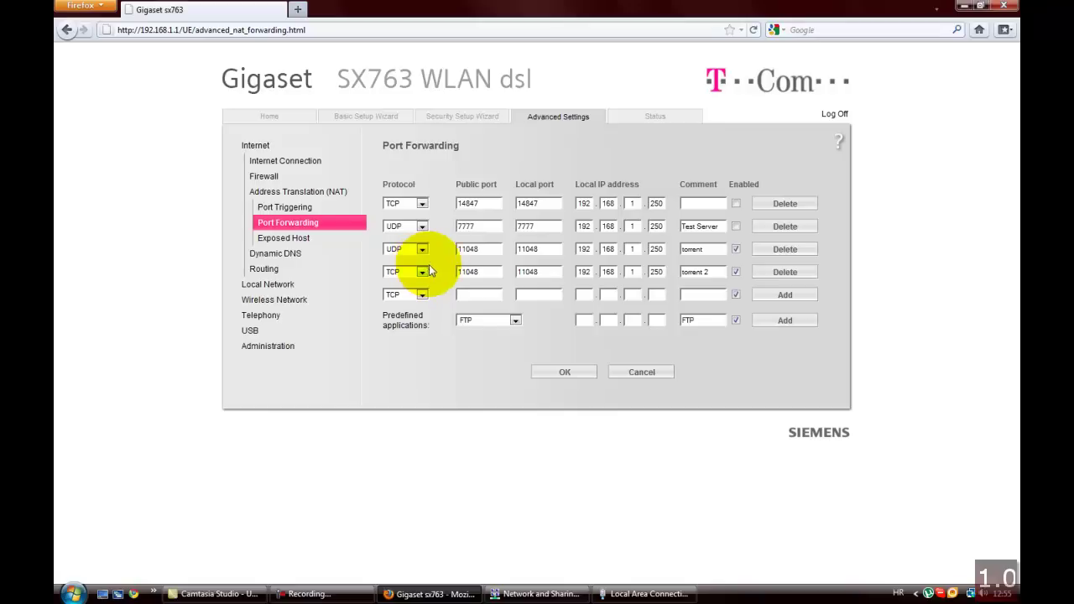
{"action": "double_click", "coordinate": [474, 249]}
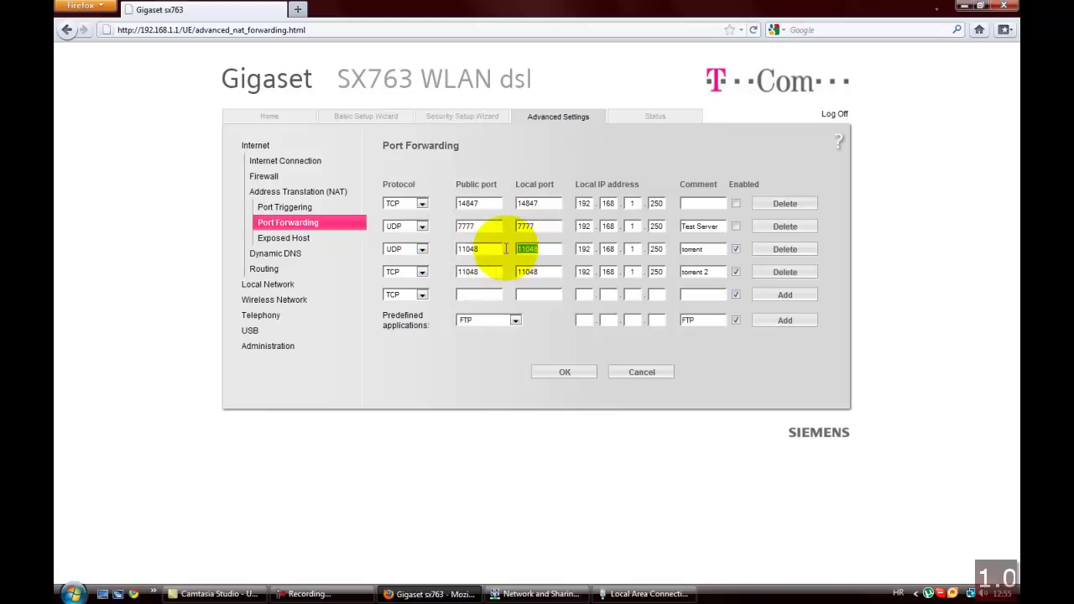
Close Firefox, the connection details and status dialogs, and the Network and Sharing Center
{"action": "left_click", "coordinate": [1003, 6]}
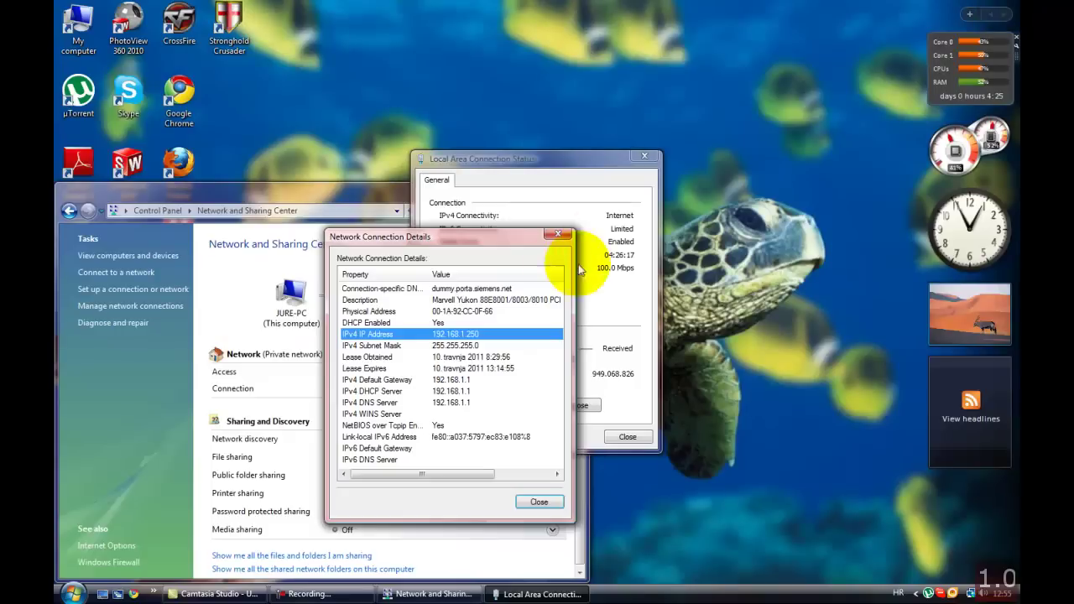
{"action": "left_click", "coordinate": [559, 234]}
{"action": "left_click", "coordinate": [653, 161]}
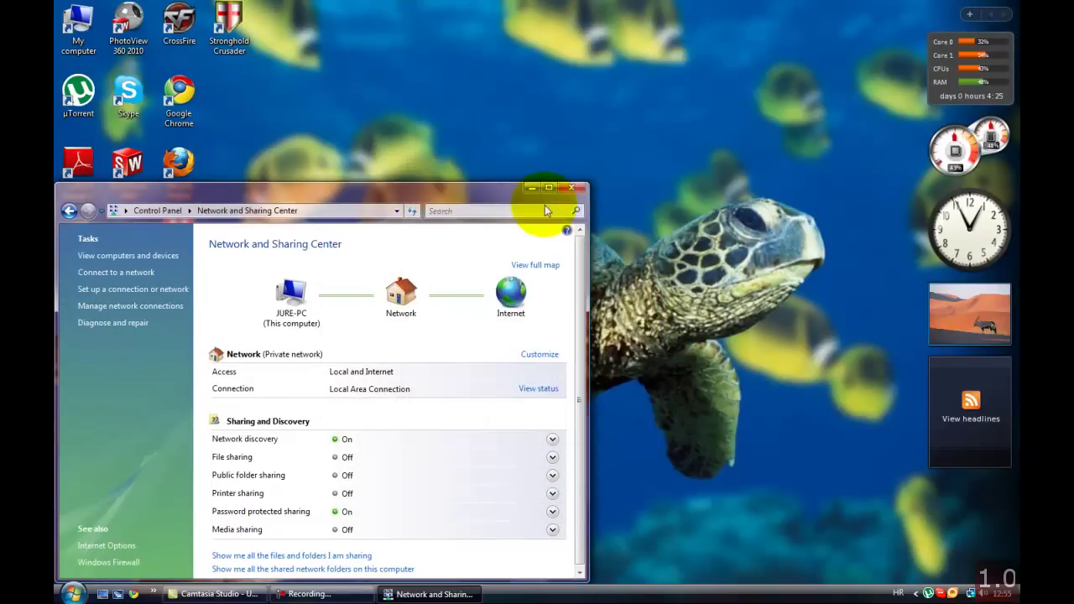
{"action": "left_click", "coordinate": [567, 193]}
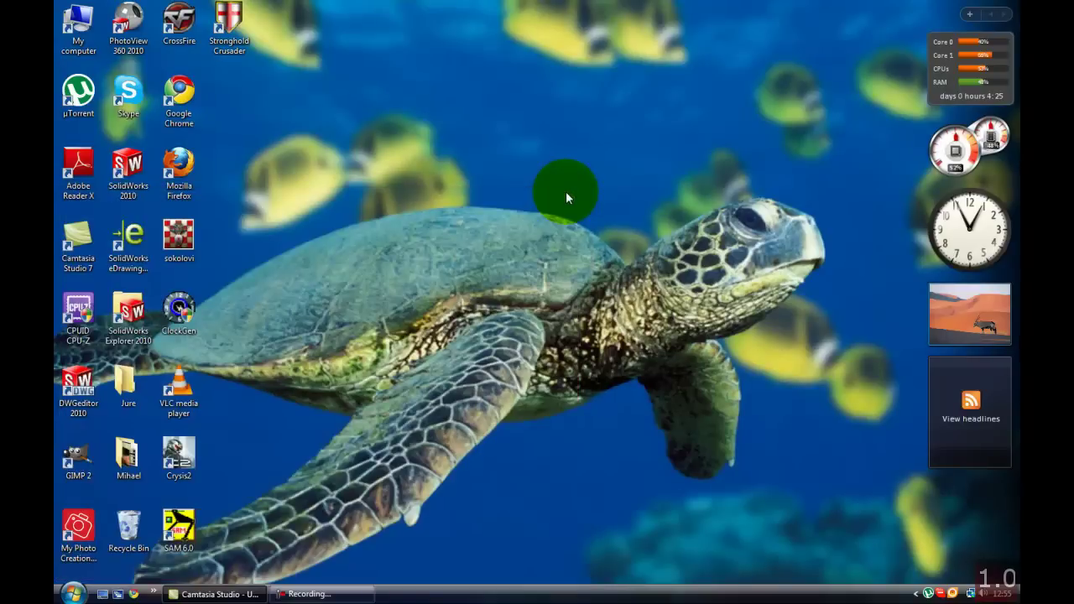